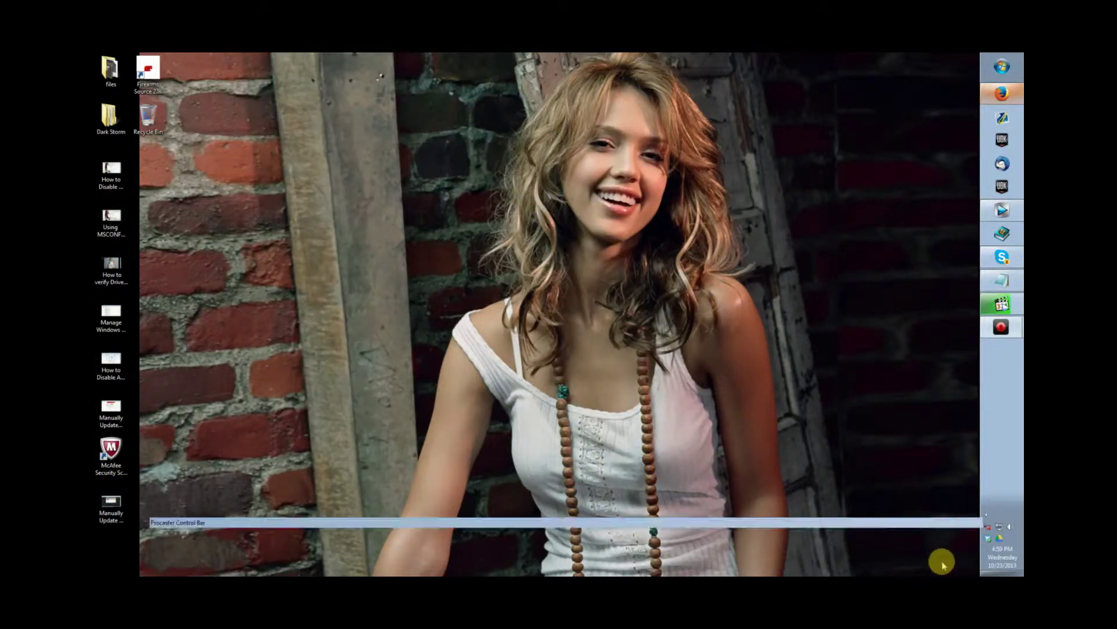
- Refresh the desktop, then open Control Panel from the Start menu
{"action": "right_click", "coordinate": [733, 228]}
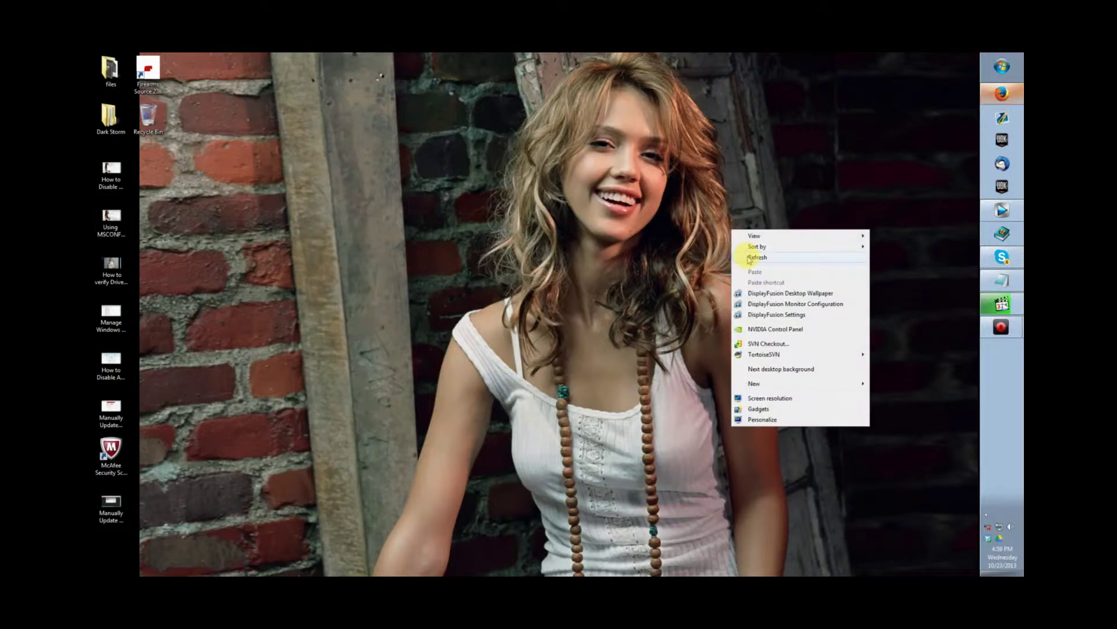
{"action": "left_click", "coordinate": [751, 259]}
{"action": "left_click", "coordinate": [1002, 67]}
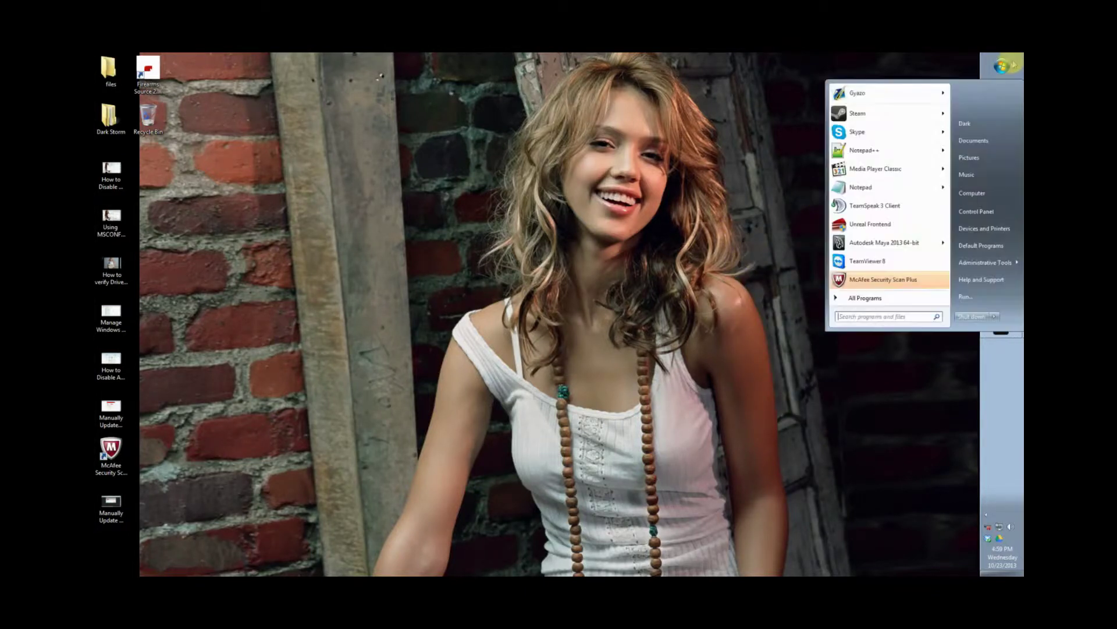
{"action": "left_click", "coordinate": [973, 212]}
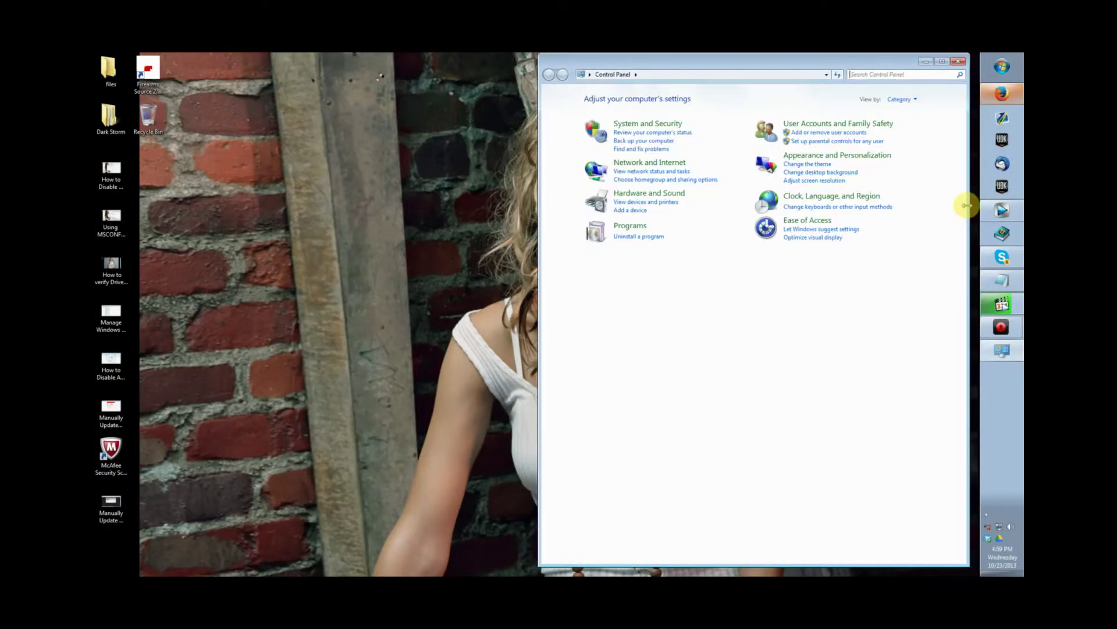
- Maximize Control Panel and reach High performance's advanced power settings via System and Security > Power Options
{"action": "double_click", "coordinate": [725, 63]}
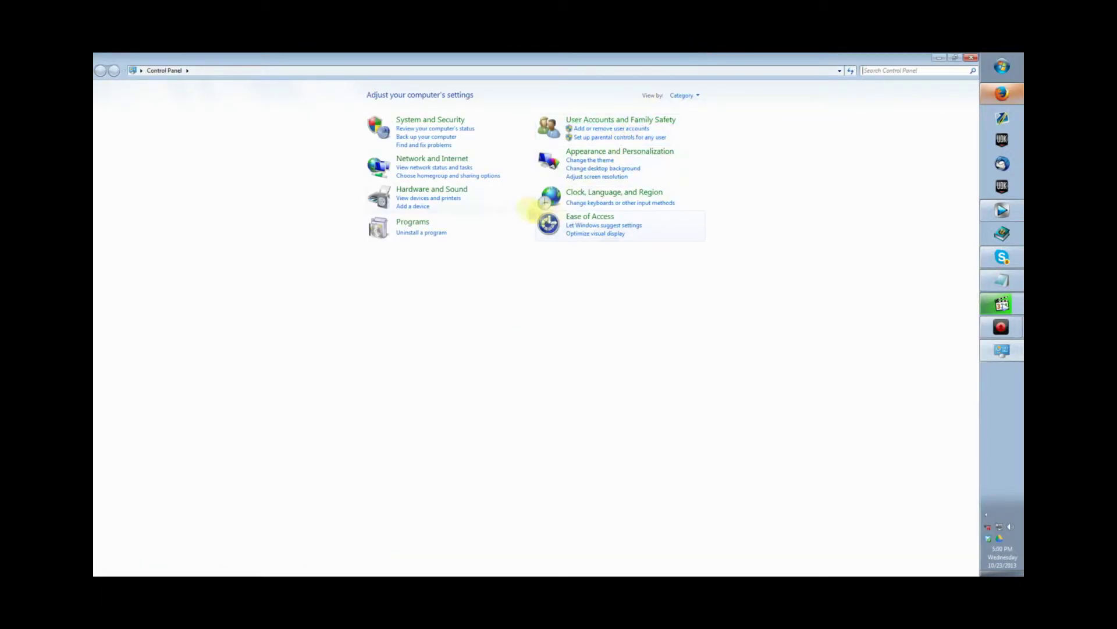
{"action": "left_click", "coordinate": [454, 125]}
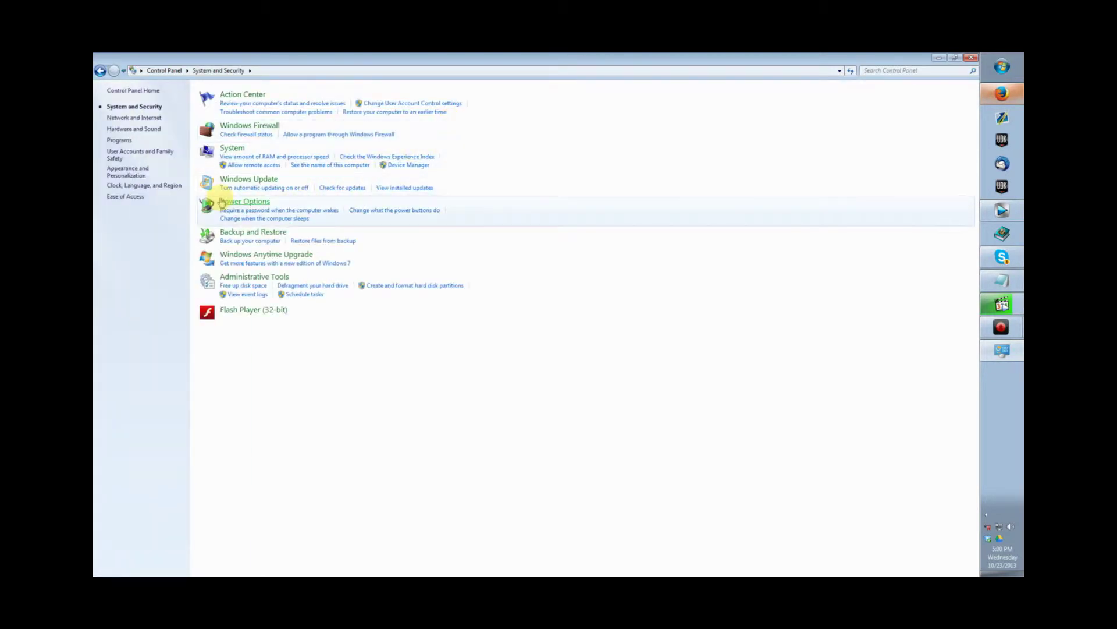
{"action": "left_click", "coordinate": [243, 201]}
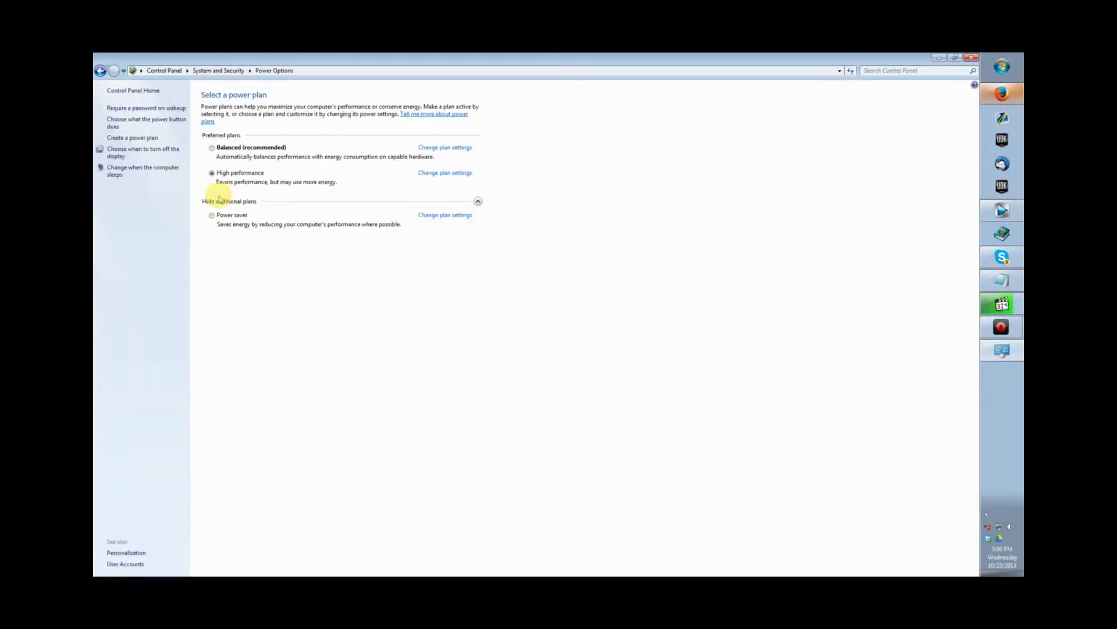
{"action": "left_click", "coordinate": [462, 173]}
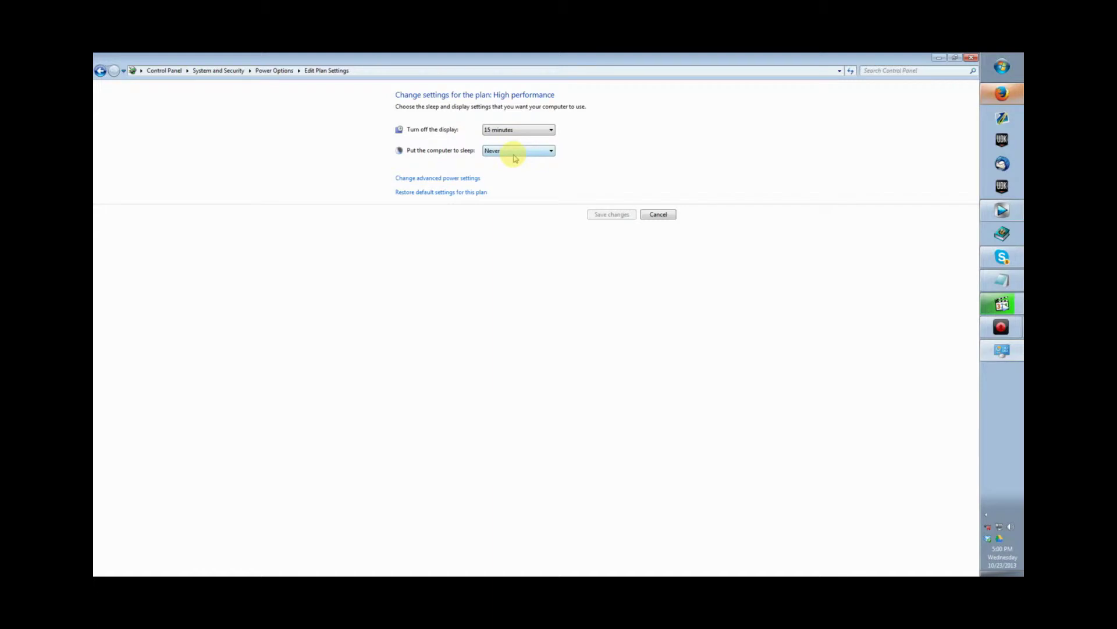
{"action": "left_click", "coordinate": [436, 178]}
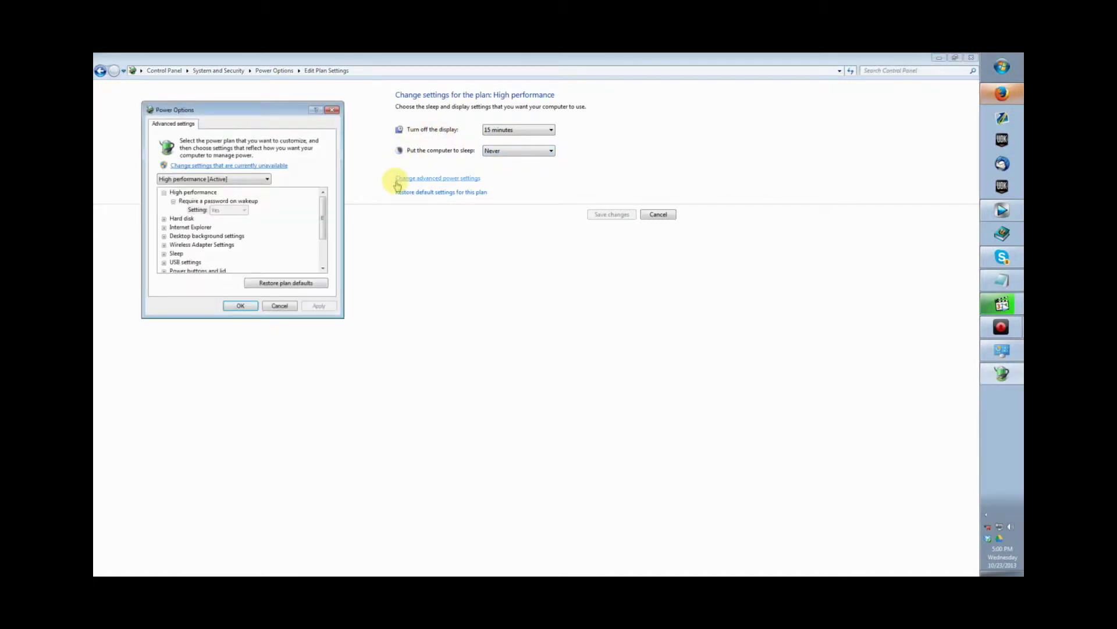
- Review the Hard disk, PCI Express link state and Multimedia video and media-sharing settings
{"action": "left_click_drag", "start_coordinate": [275, 109], "coordinate": [773, 144]}
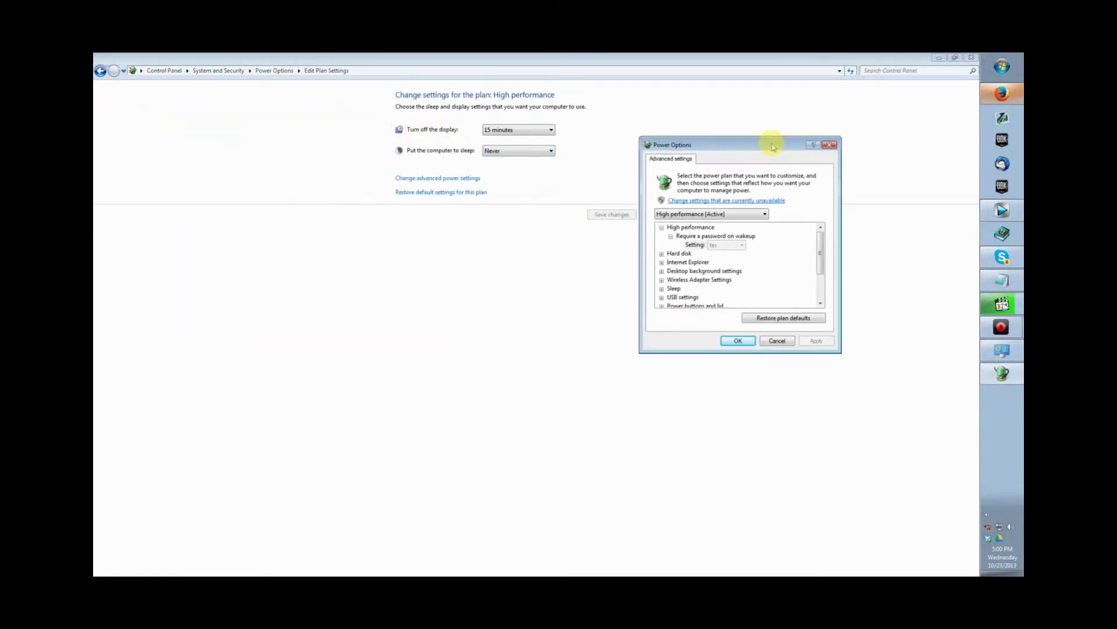
{"action": "left_click", "coordinate": [662, 254]}
{"action": "left_click", "coordinate": [662, 254]}
{"action": "scroll", "coordinate": [689, 277], "scroll_direction": "down", "scroll_amount": 2}
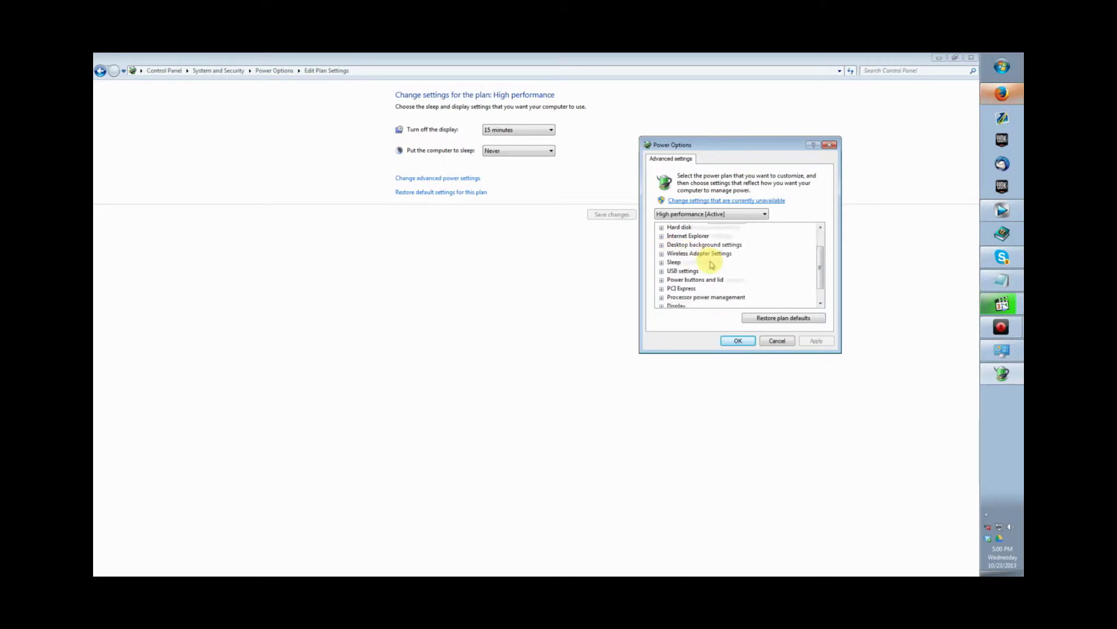
{"action": "left_click", "coordinate": [661, 288]}
{"action": "double_click", "coordinate": [712, 280]}
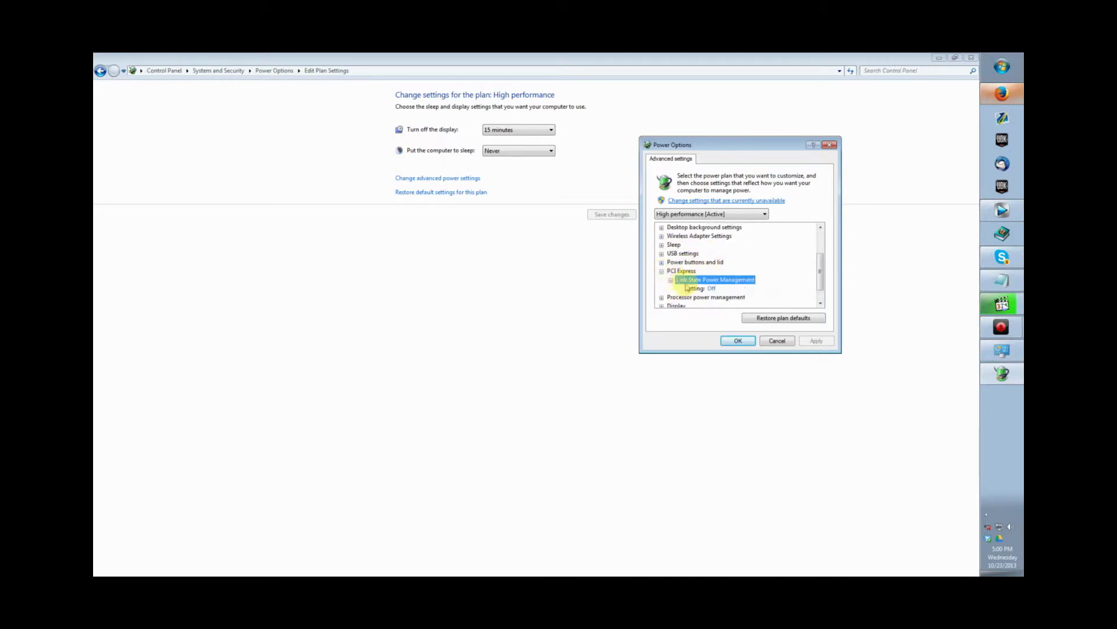
{"action": "scroll", "coordinate": [697, 297], "scroll_direction": "down", "scroll_amount": 1}
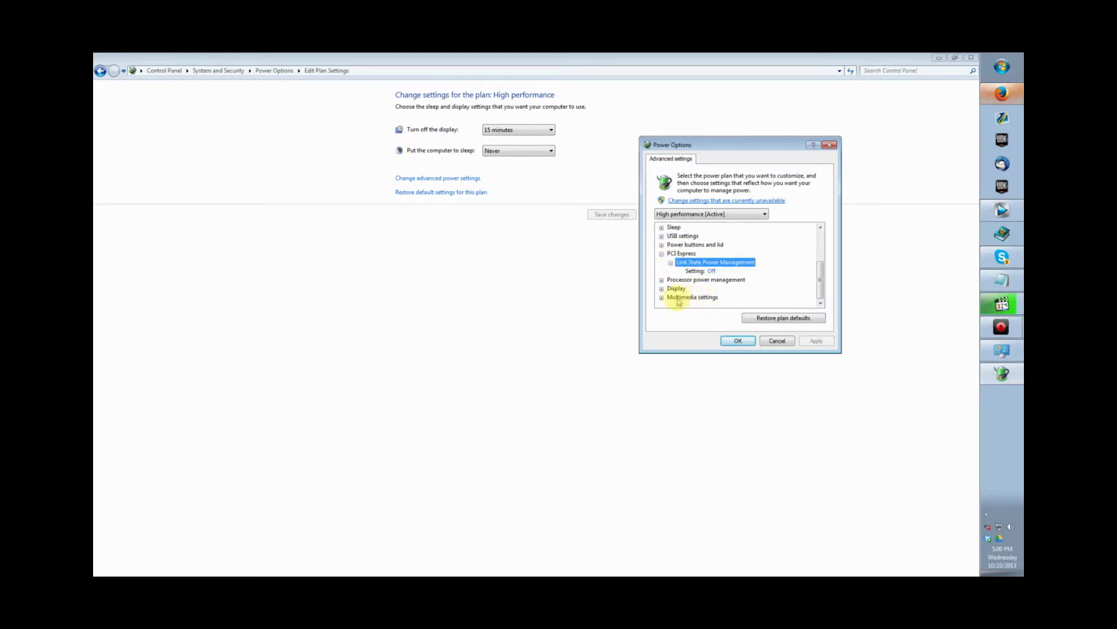
{"action": "double_click", "coordinate": [679, 297]}
{"action": "left_click", "coordinate": [680, 298]}
{"action": "left_click", "coordinate": [672, 298]}
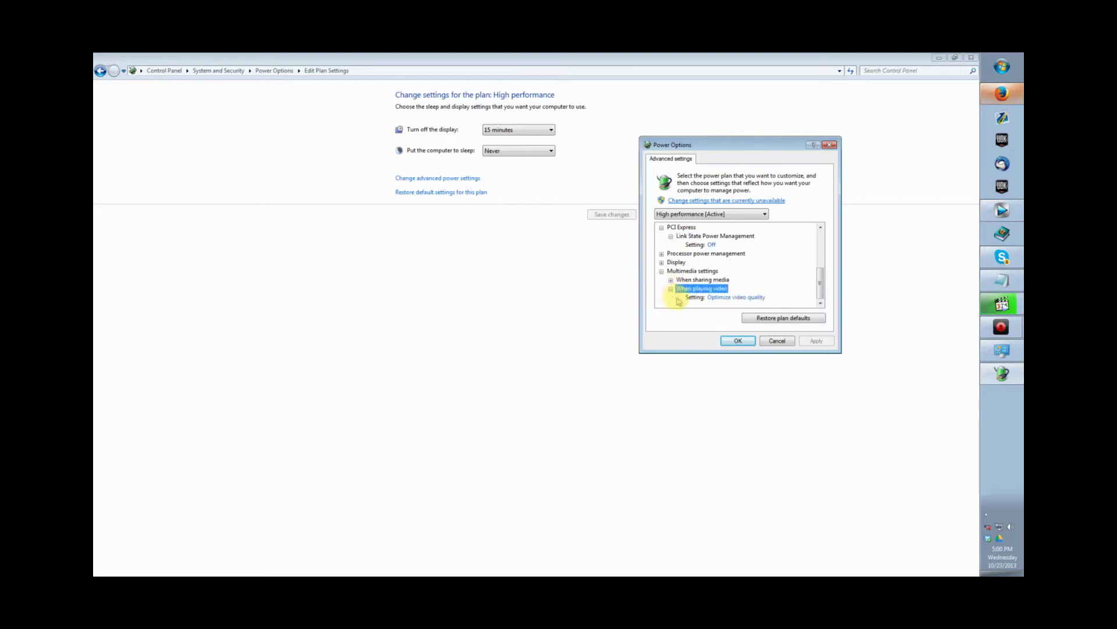
{"action": "left_click", "coordinate": [670, 289]}
{"action": "scroll", "coordinate": [671, 281], "scroll_direction": "down", "scroll_amount": 1}
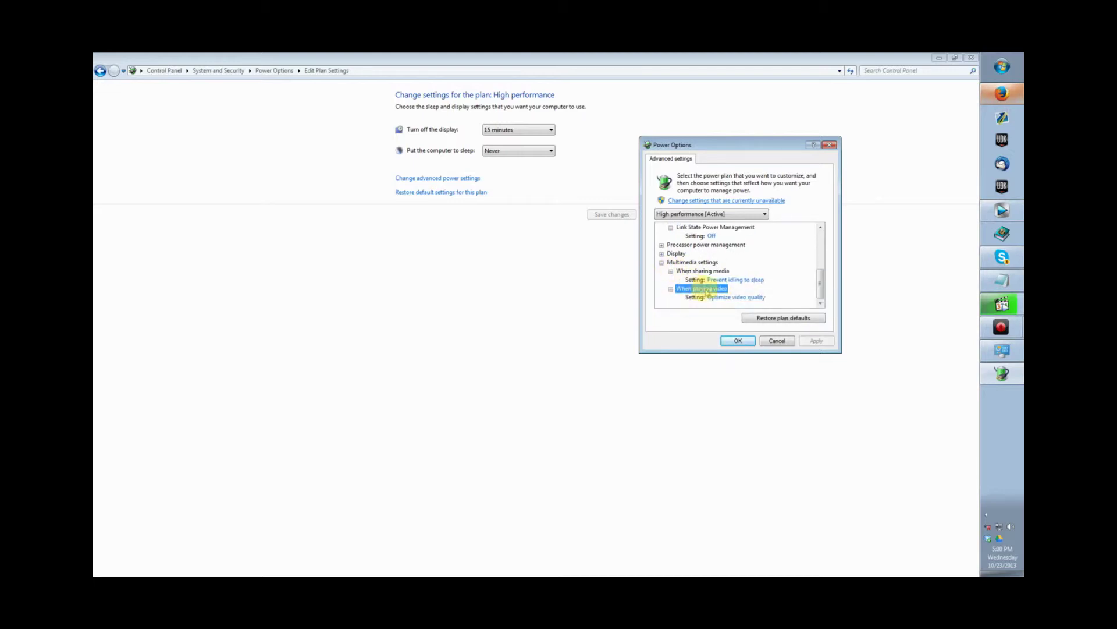
- Accept advanced settings, inspect sleep and display timeout choices unchanged, and return to the plan list
{"action": "left_click", "coordinate": [740, 341]}
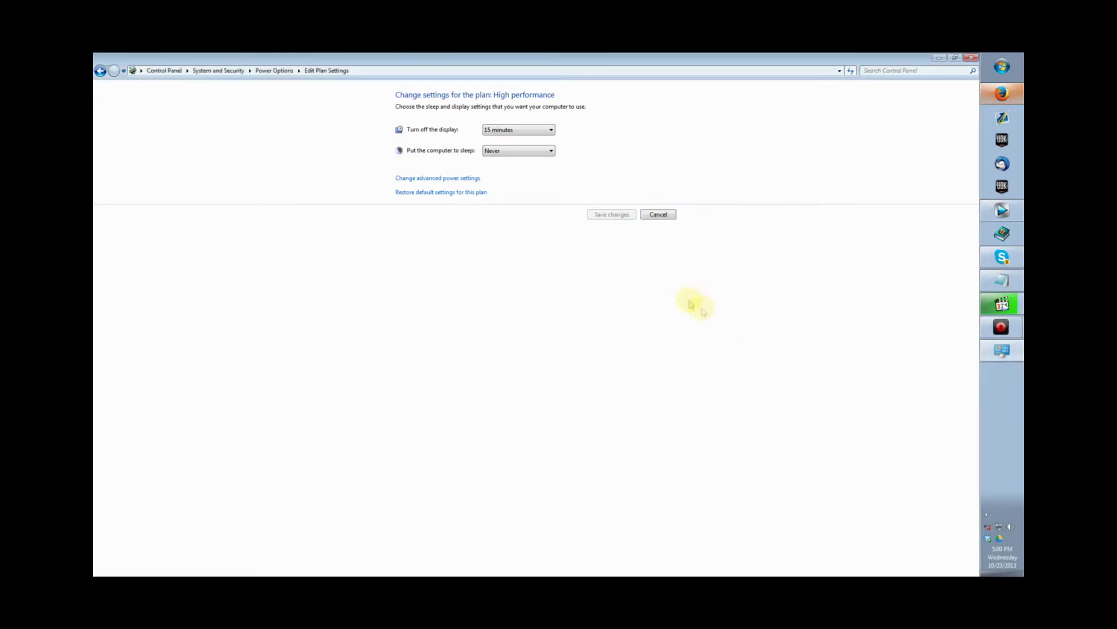
{"action": "left_click", "coordinate": [505, 151]}
{"action": "left_click", "coordinate": [502, 129]}
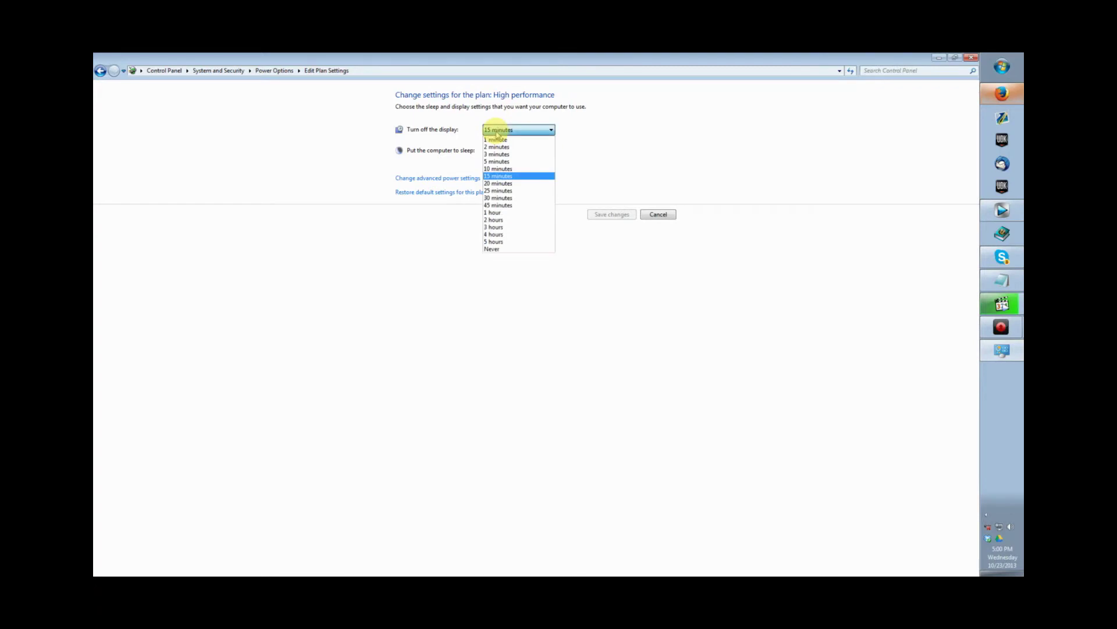
{"action": "left_click", "coordinate": [498, 133]}
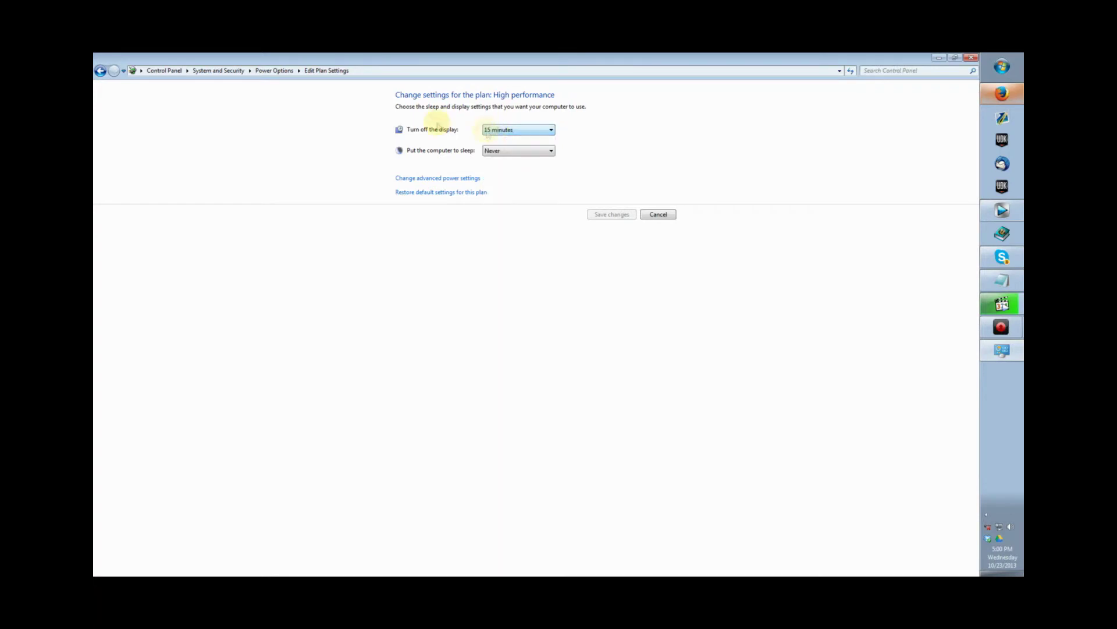
{"action": "left_click", "coordinate": [274, 70]}
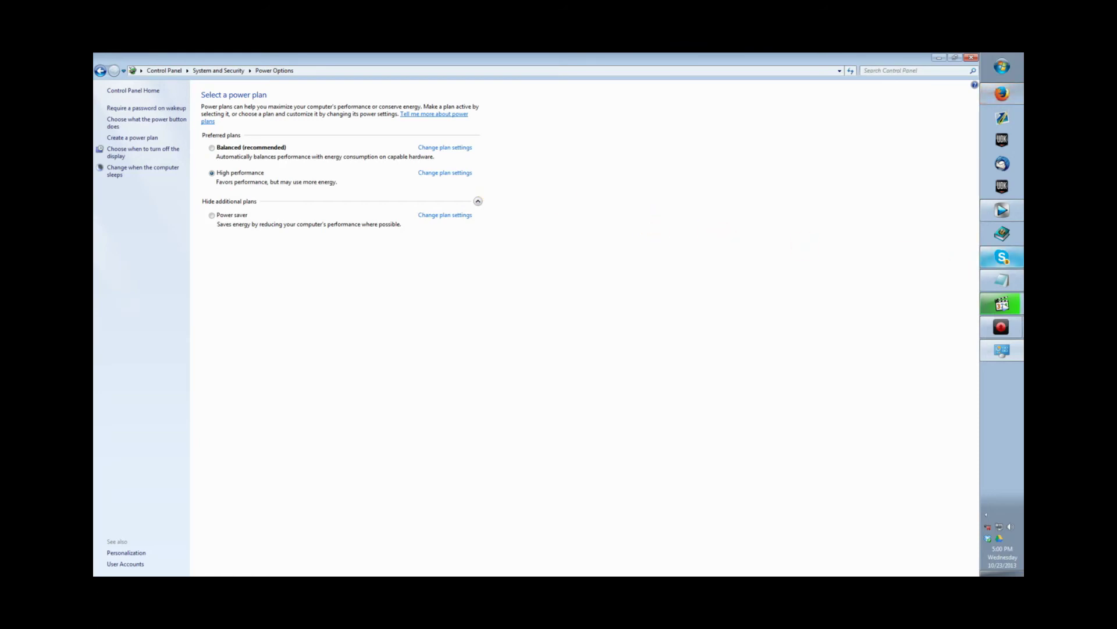
- Leave the Select a power plan list on screen with High performance as the active plan
{"action": "left_click", "coordinate": [1002, 304]}
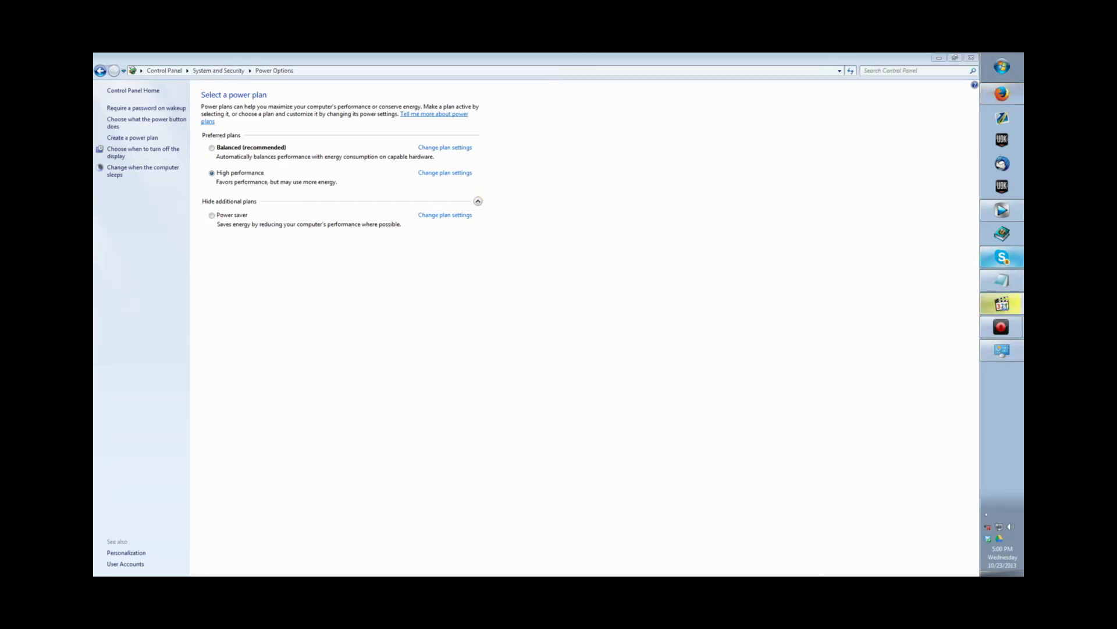